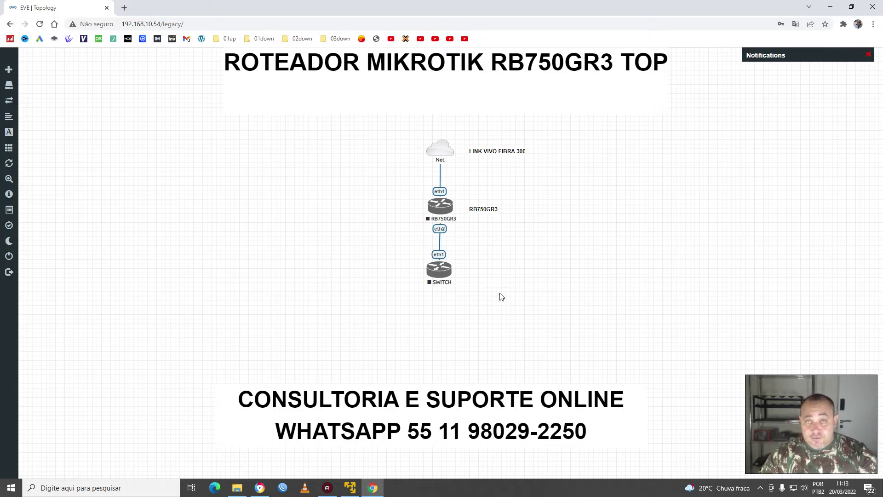
# Start the RB750GR3 router node in the EVE topology
pyautogui.rightClick(440, 210)
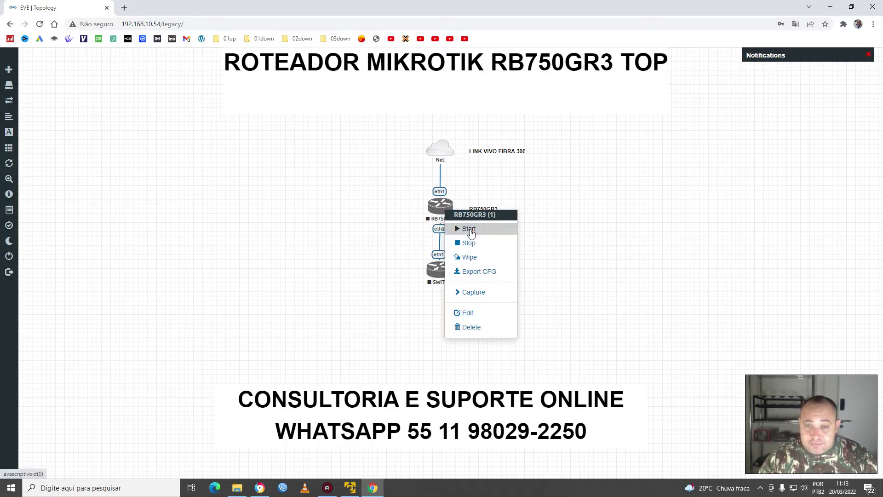
pyautogui.click(487, 229)
pyautogui.click(515, 236)
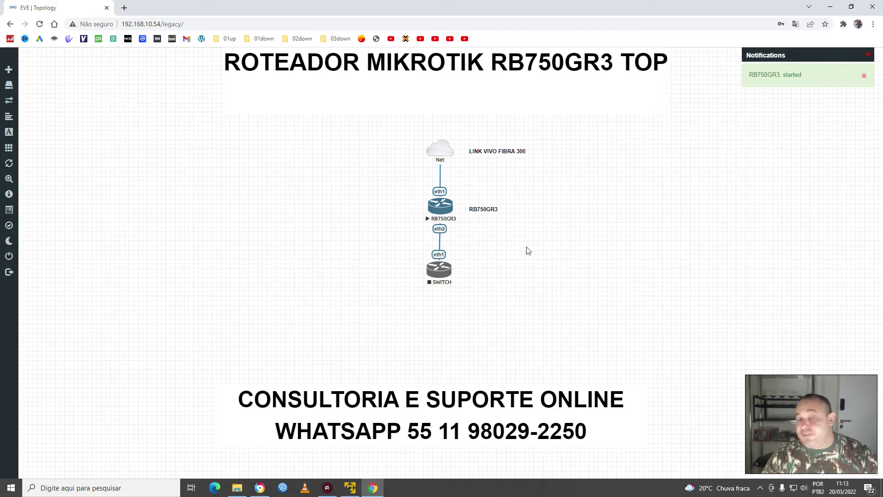
# Switch to WinBox and connect to the MikroTik CHR neighbor with MAC address 50:00:00:01:00:00 and IP 192.168.10.77
pyautogui.click(282, 487)
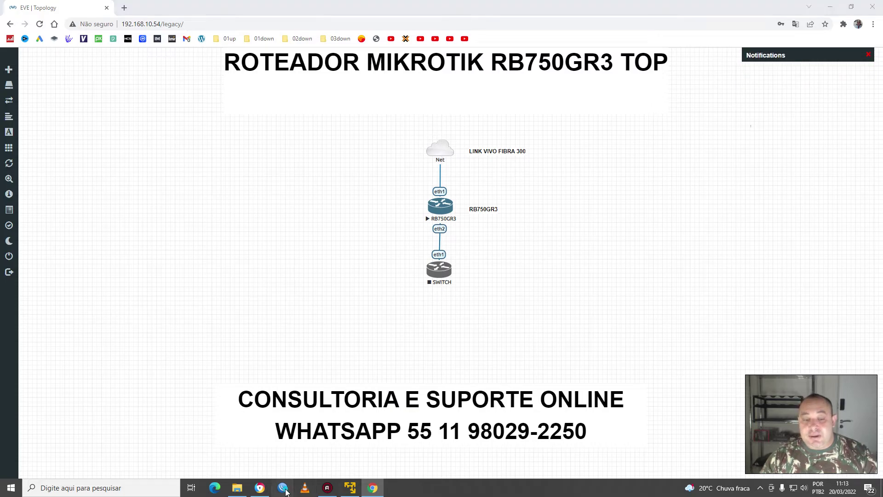
pyautogui.moveTo(405, 35); pyautogui.dragTo(469, 99)
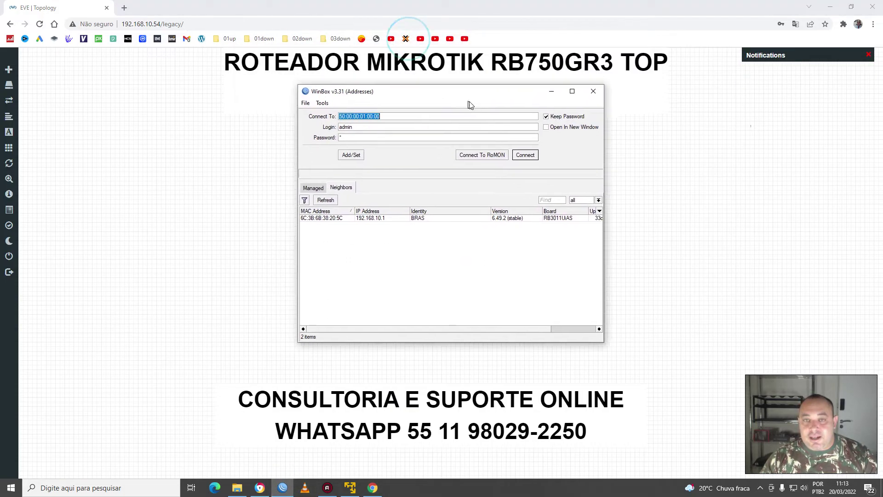
pyautogui.click(350, 254)
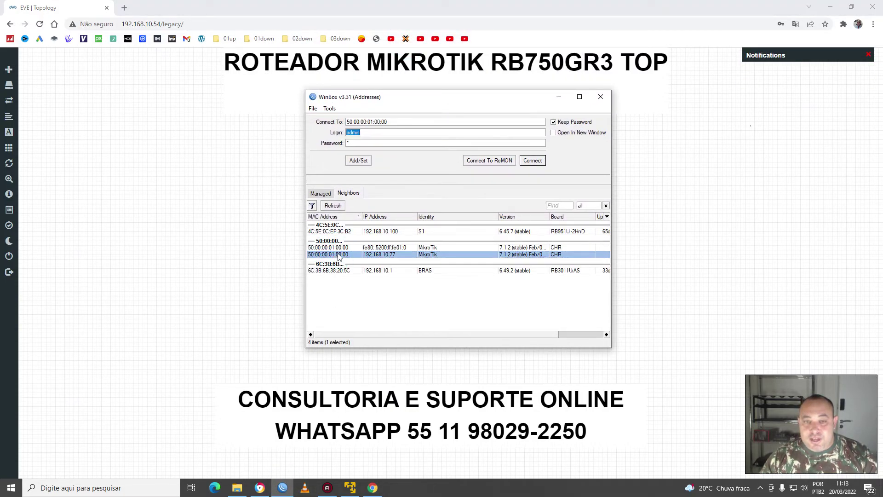
pyautogui.click(531, 160)
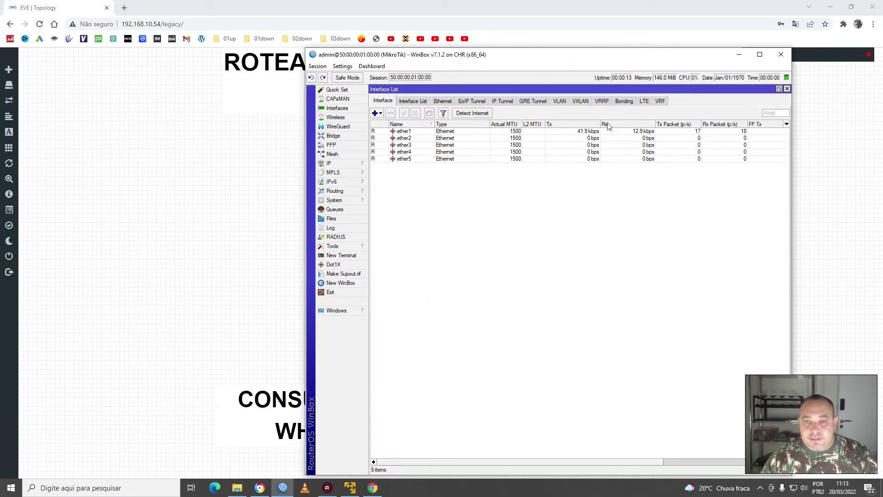
pyautogui.moveTo(616, 55); pyautogui.dragTo(562, 34)
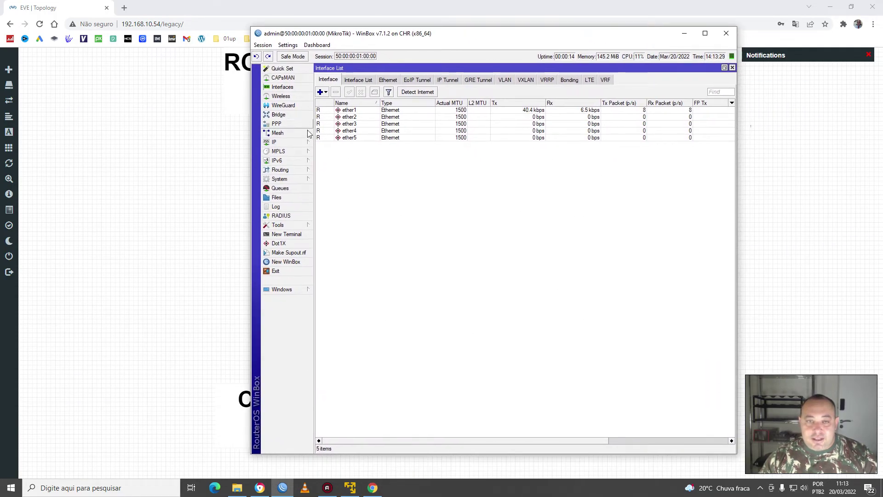
pyautogui.moveTo(447, 42); pyautogui.dragTo(419, 39)
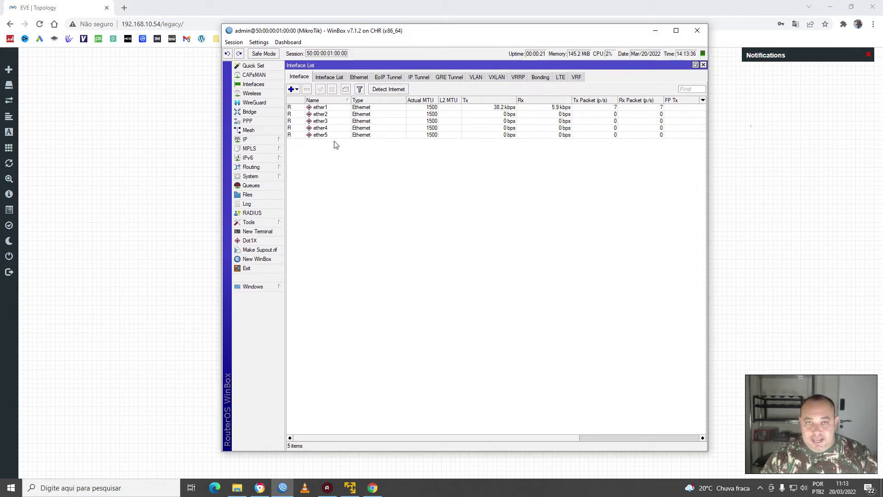
# Create a new firewall NAT rule with chain dstnat, protocol 6 (tcp) and destination port 3389
pyautogui.click(262, 139)
pyautogui.click(304, 205)
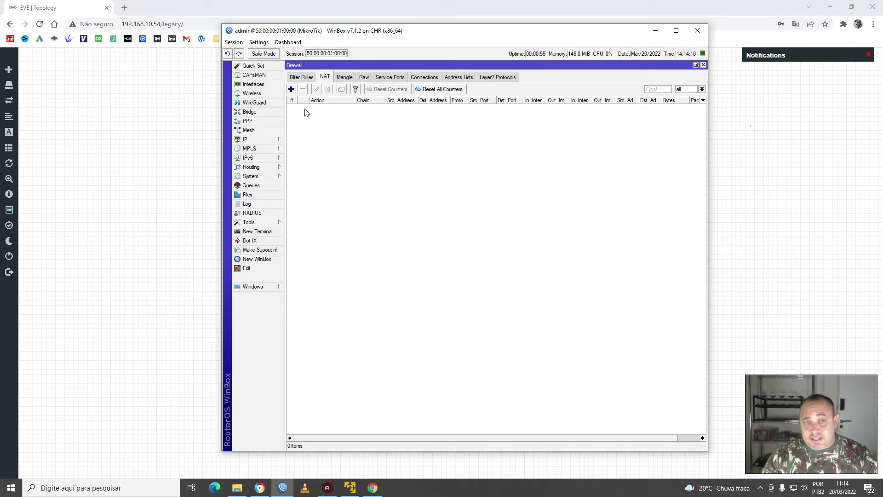
pyautogui.click(291, 90)
pyautogui.click(420, 109)
pyautogui.click(416, 109)
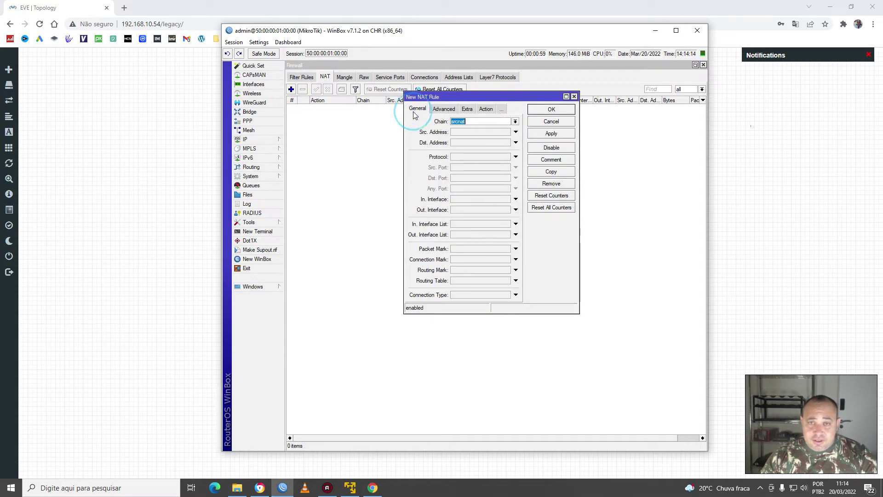
pyautogui.click(515, 121)
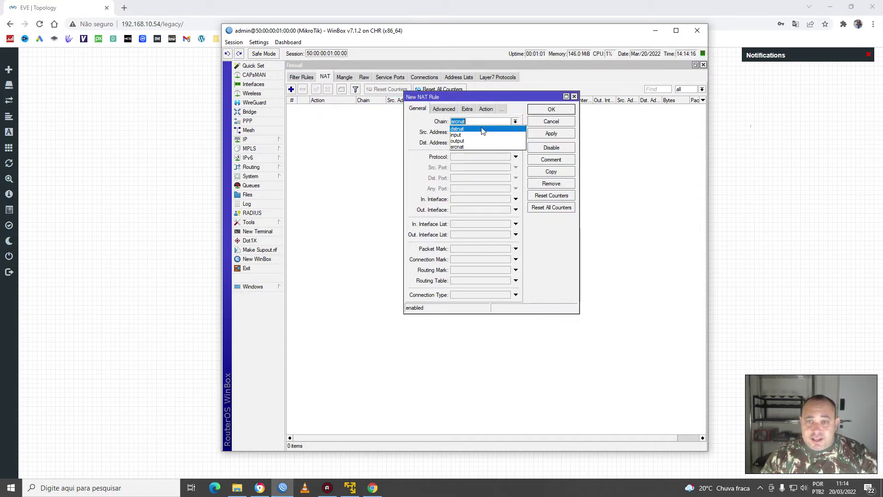
pyautogui.click(476, 132)
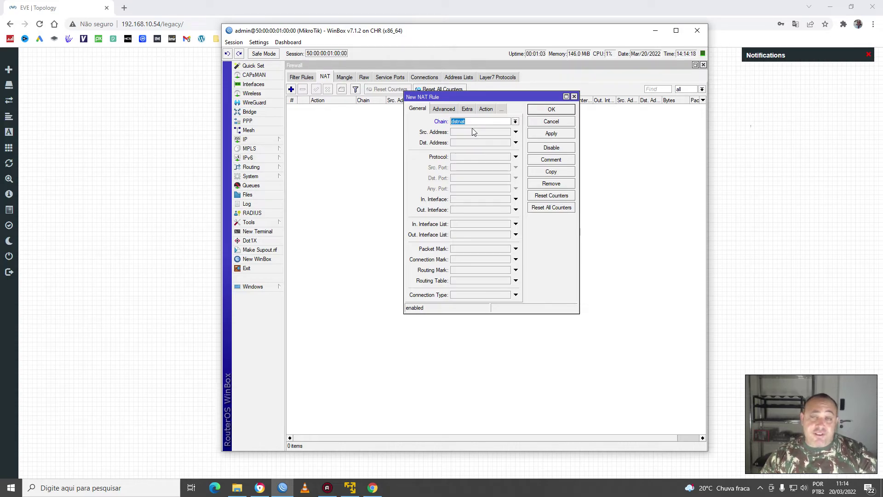
pyautogui.click(467, 158)
pyautogui.click(469, 179)
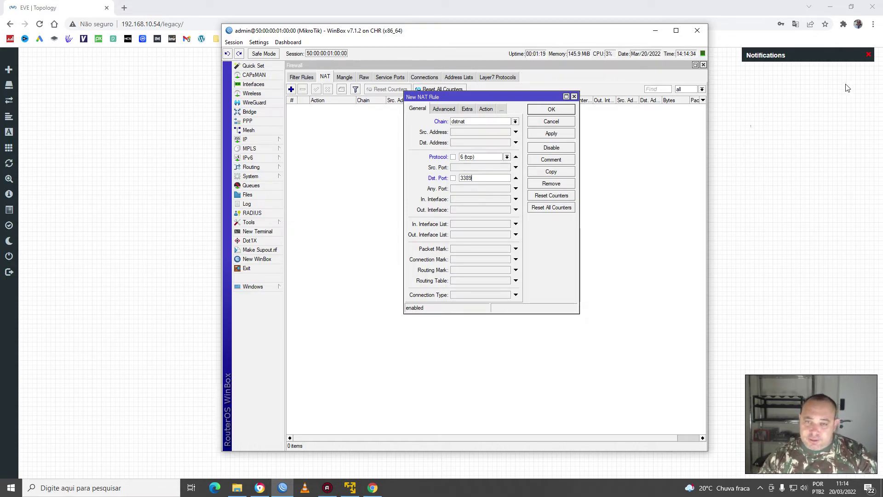
# Set the new NAT rule's action to dst-nat, forwarding to address 192.168.2.200 and port 3389
pyautogui.click(485, 109)
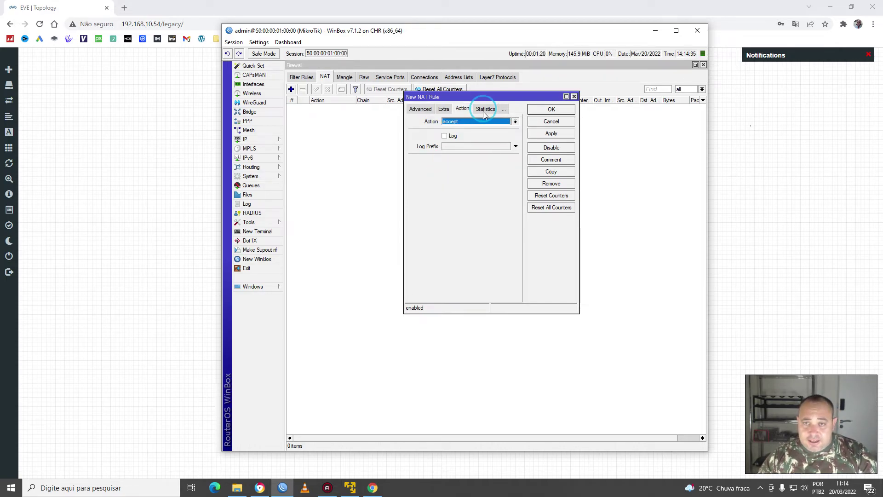
pyautogui.click(463, 122)
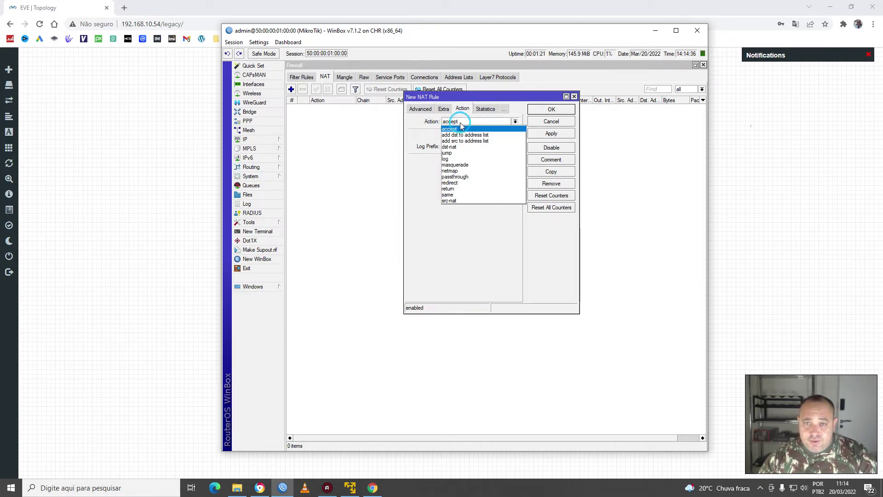
pyautogui.click(464, 147)
pyautogui.click(464, 161)
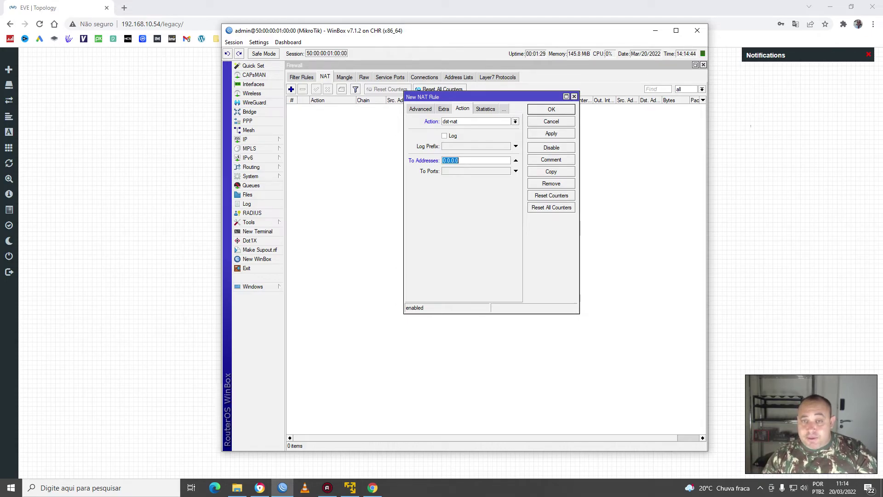
pyautogui.write('192')
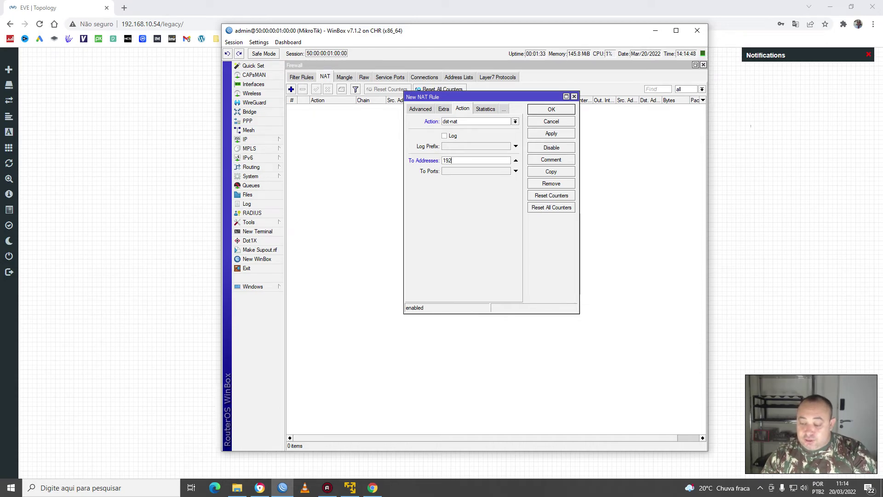
pyautogui.write('168')
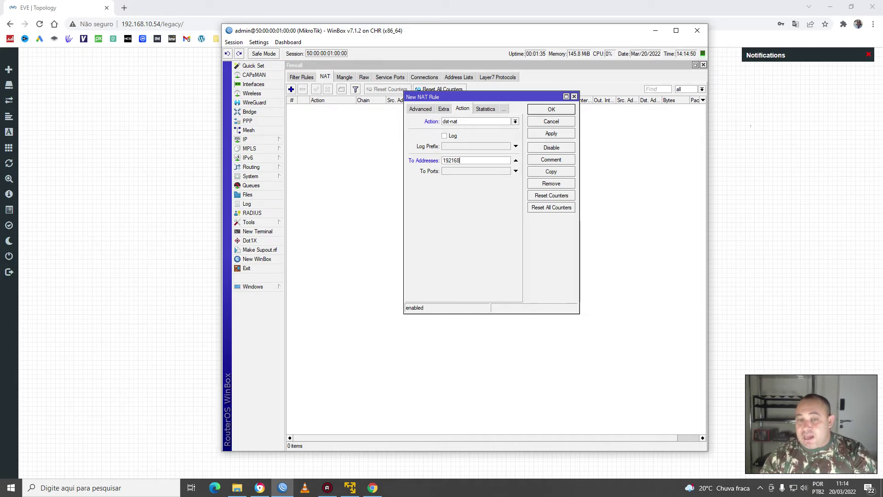
pyautogui.press('BackSpace')
pyautogui.press('BackSpace')
pyautogui.press('BackSpace')
pyautogui.press('BackSpace')
pyautogui.press('BackSpace')
pyautogui.press('BackSpace')
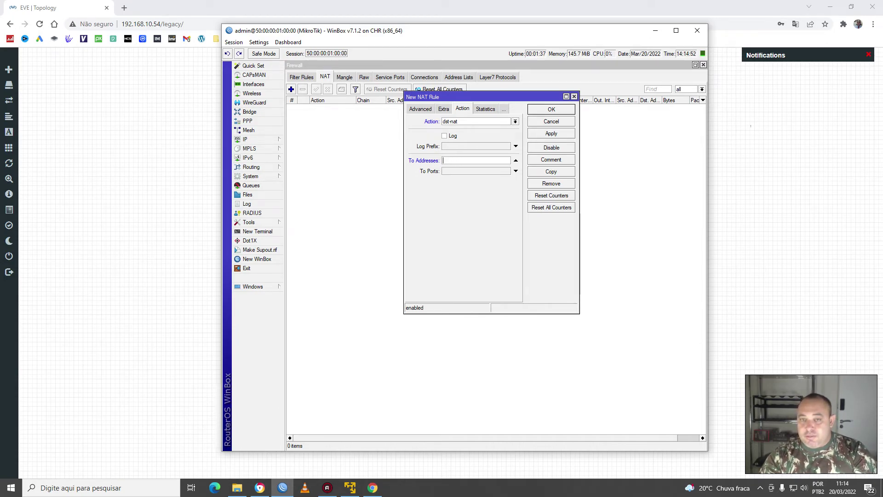
pyautogui.write('192.168.2.200')
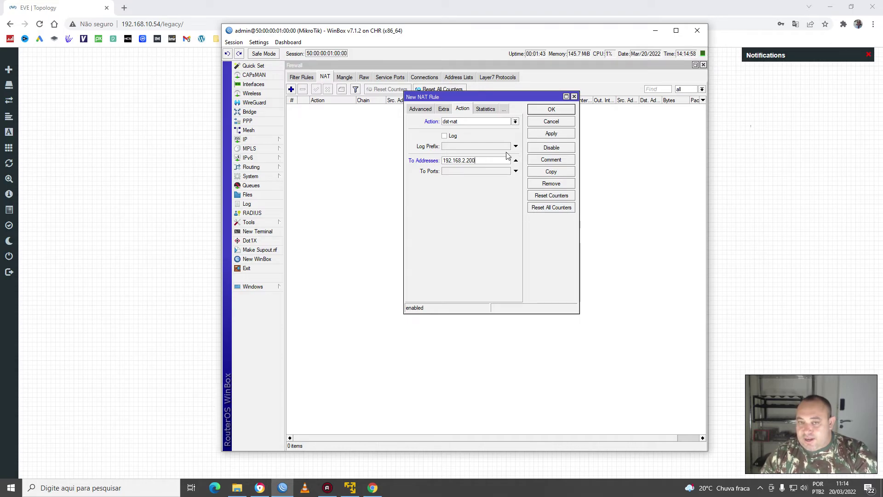
pyautogui.click(487, 170)
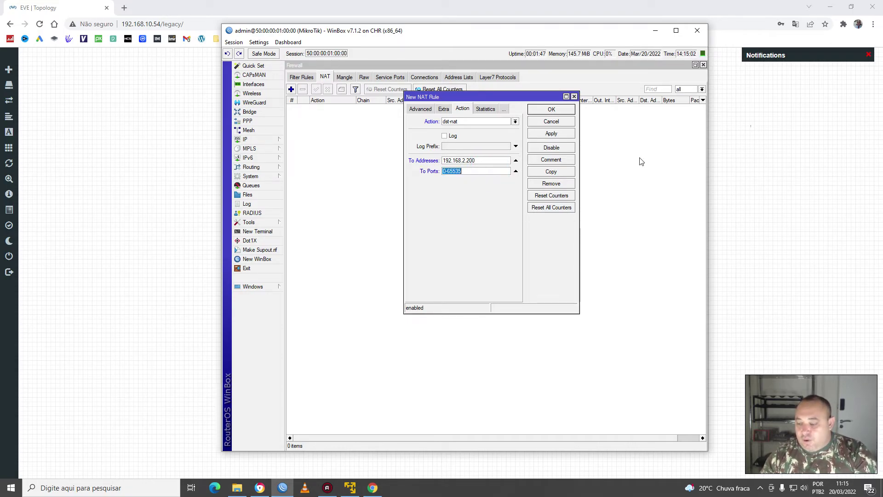
pyautogui.write('3389')
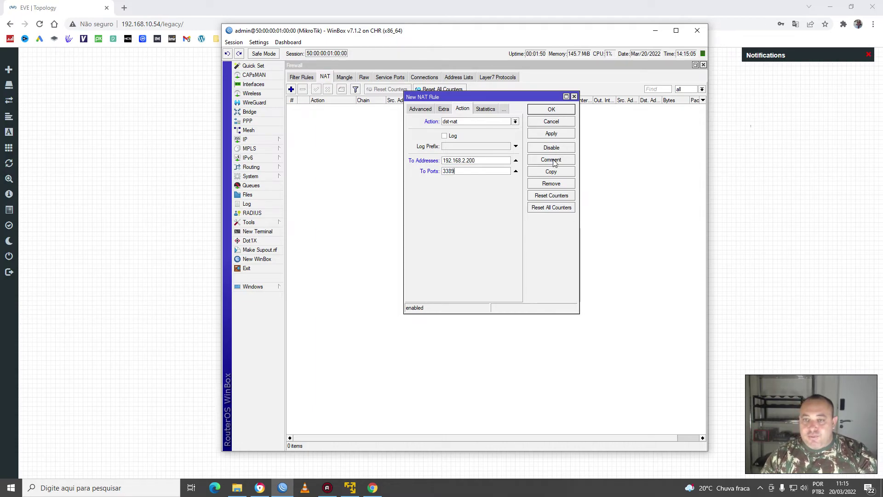
# Add the comment "TS WINDOWS SERVER" to the new NAT rule and save the rule
pyautogui.click(556, 159)
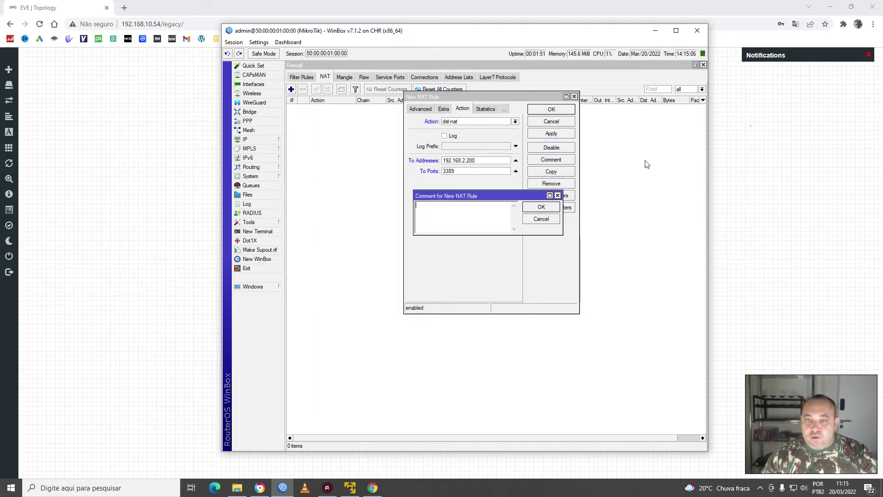
pyautogui.write('TS WIND')
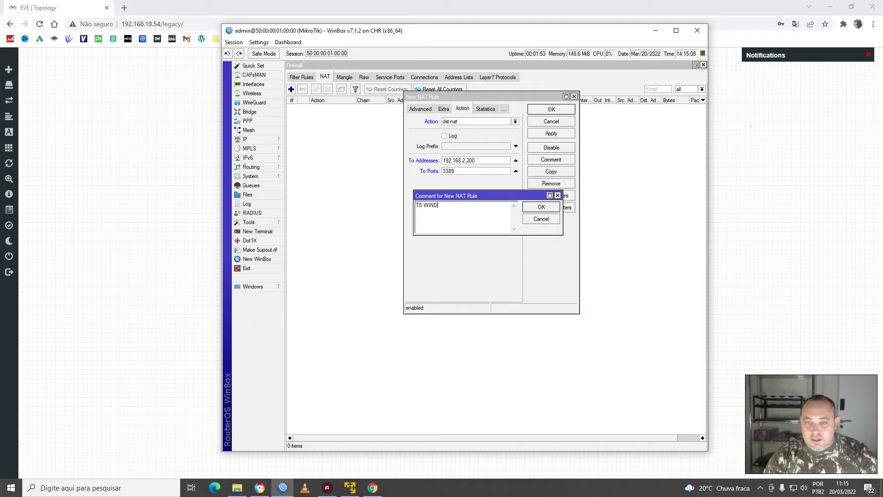
pyautogui.write('OWS SERVER')
pyautogui.click(541, 206)
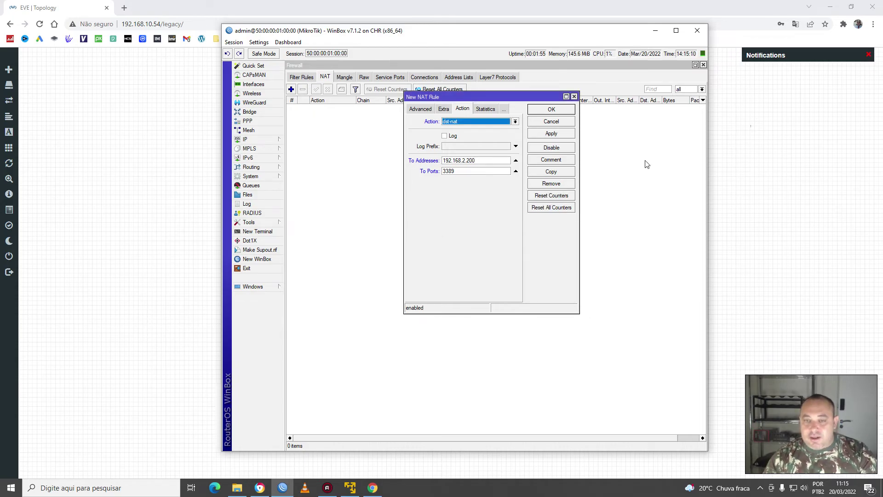
pyautogui.click(551, 160)
pyautogui.click(469, 207)
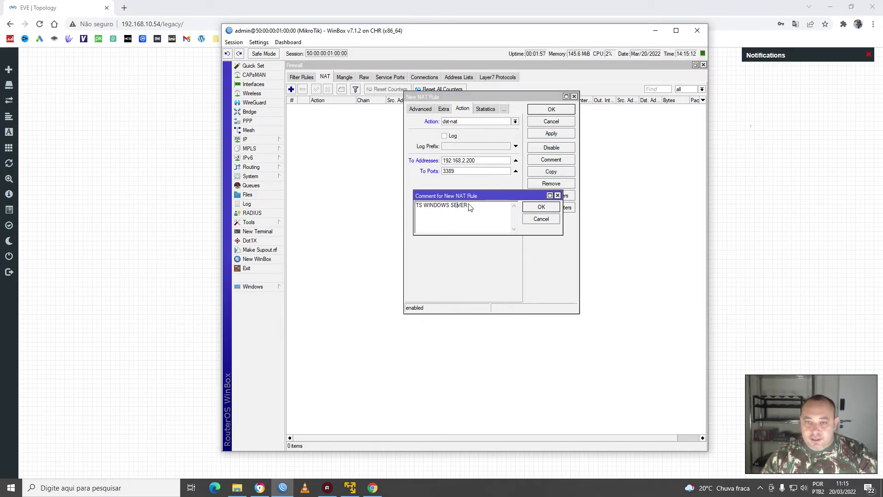
pyautogui.doubleClick(459, 206)
pyautogui.write('SERVER')
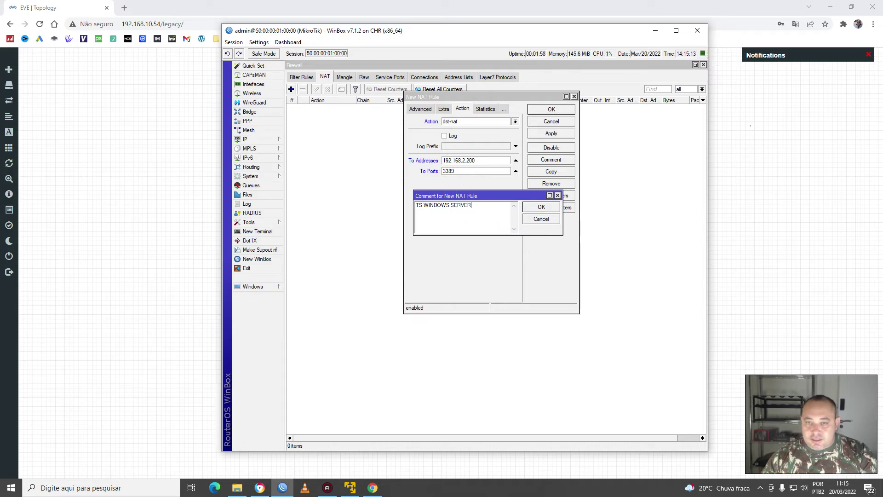
pyautogui.click(542, 207)
pyautogui.click(551, 109)
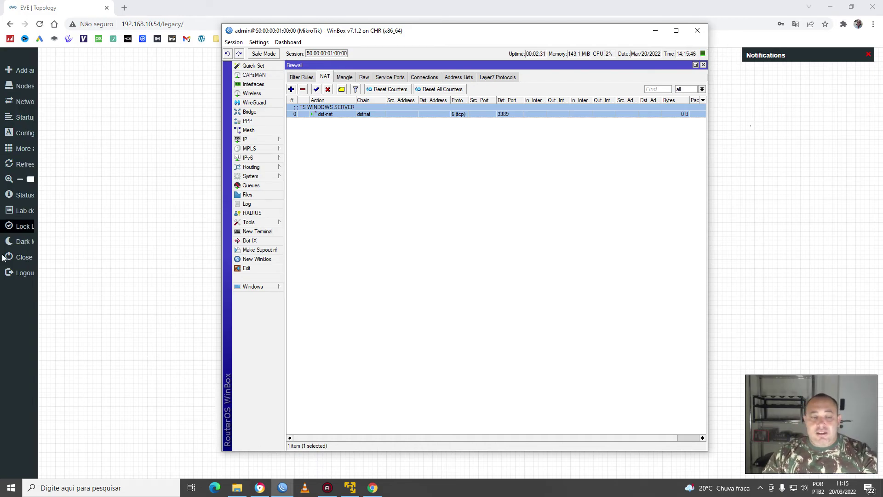
# Open Remote Desktop Connection to view where the target computer's address is entered, and close it without connecting
pyautogui.click(10, 487)
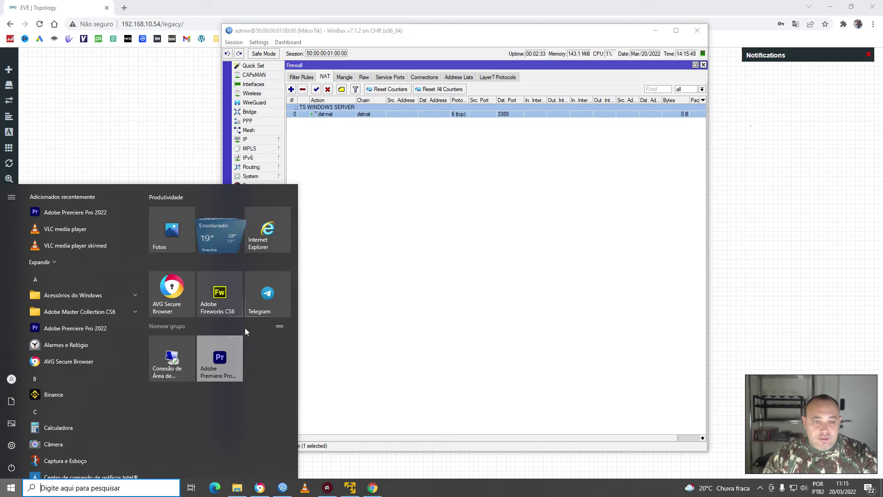
pyautogui.click(170, 360)
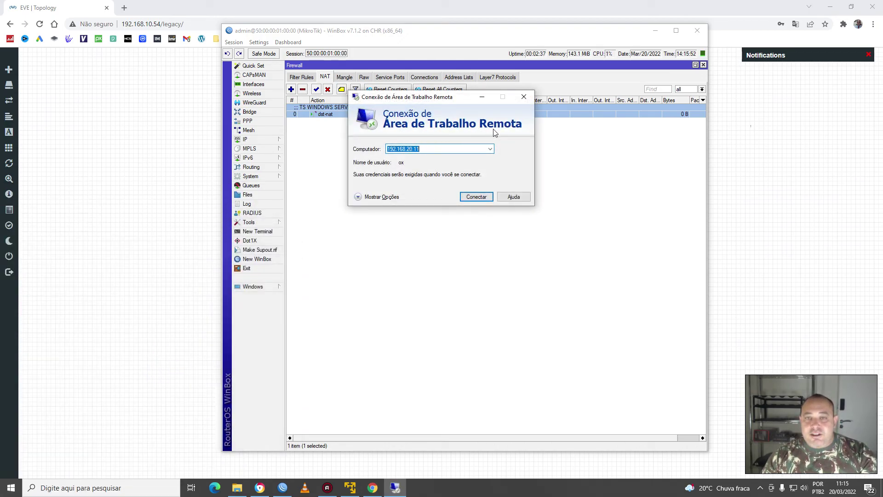
pyautogui.click(444, 148)
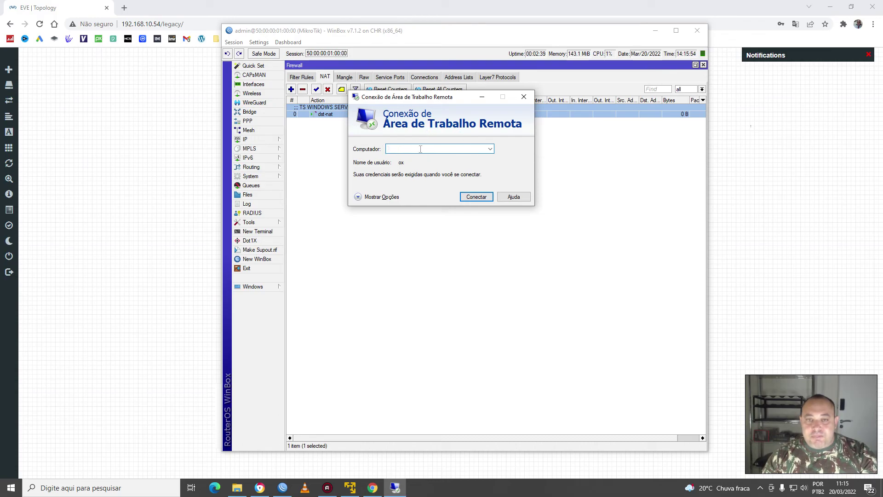
pyautogui.doubleClick(428, 148)
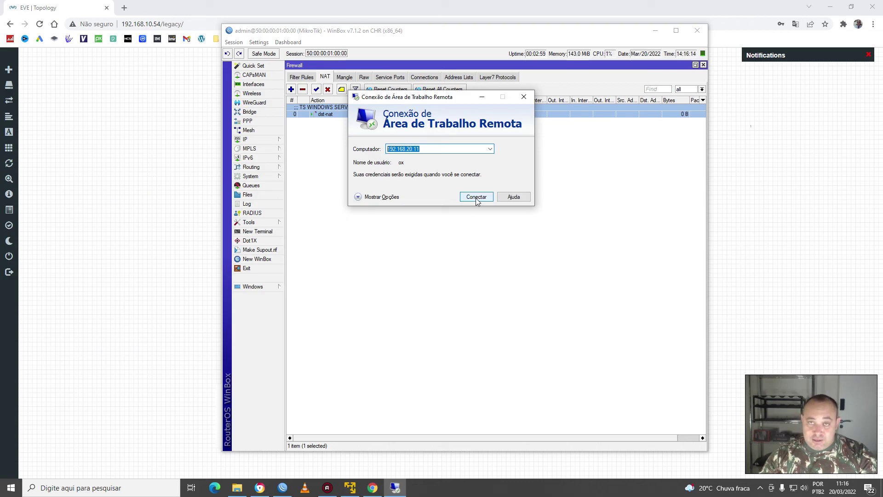
pyautogui.click(524, 97)
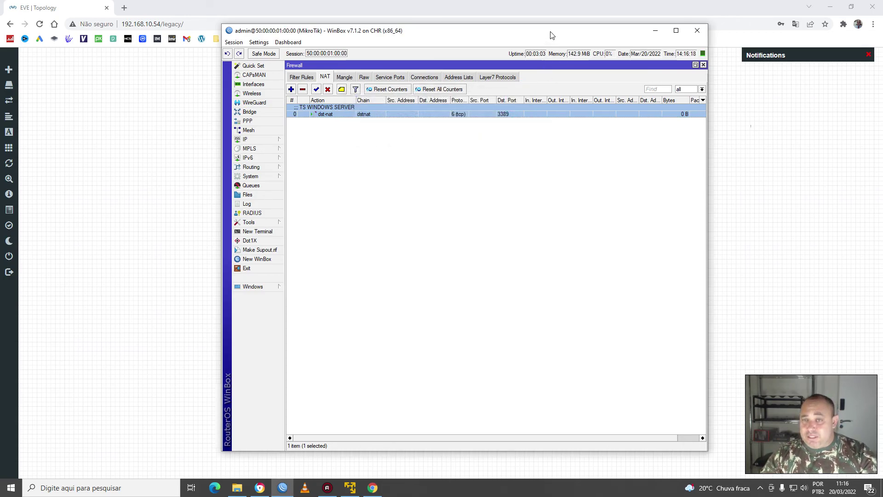
pyautogui.moveTo(552, 35); pyautogui.dragTo(537, 34)
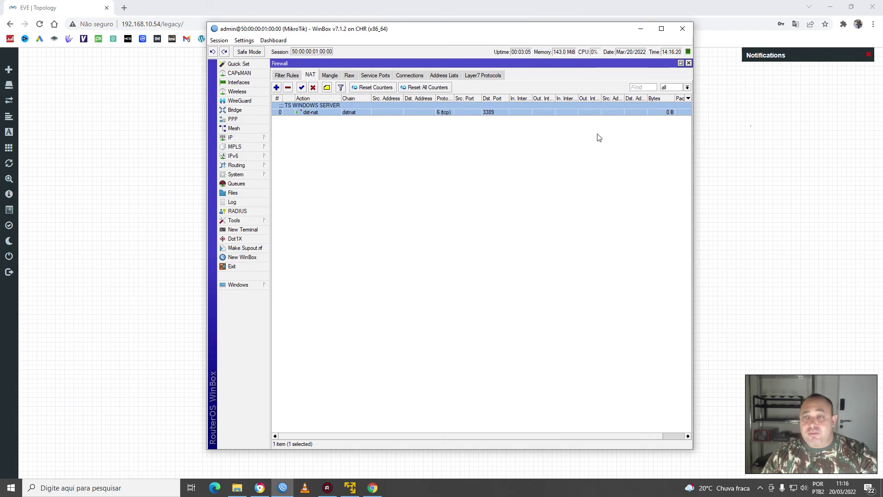